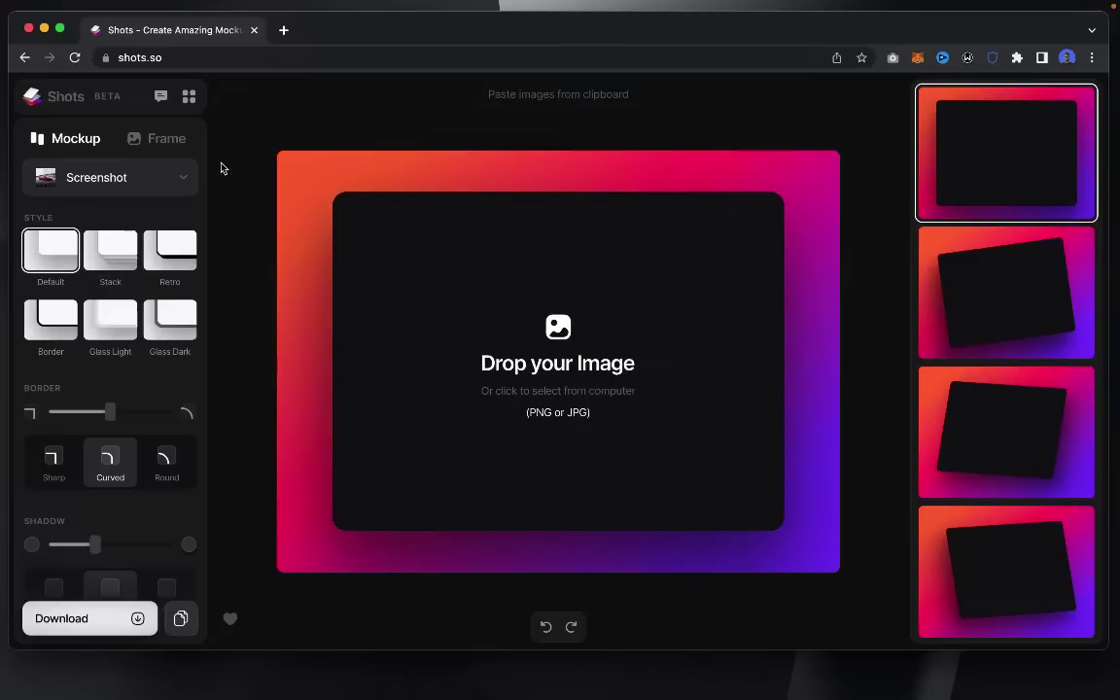
# - Drag Landing Page.png from Downloads into the empty mockup on the gradient frame
pyautogui.click(120, 178)
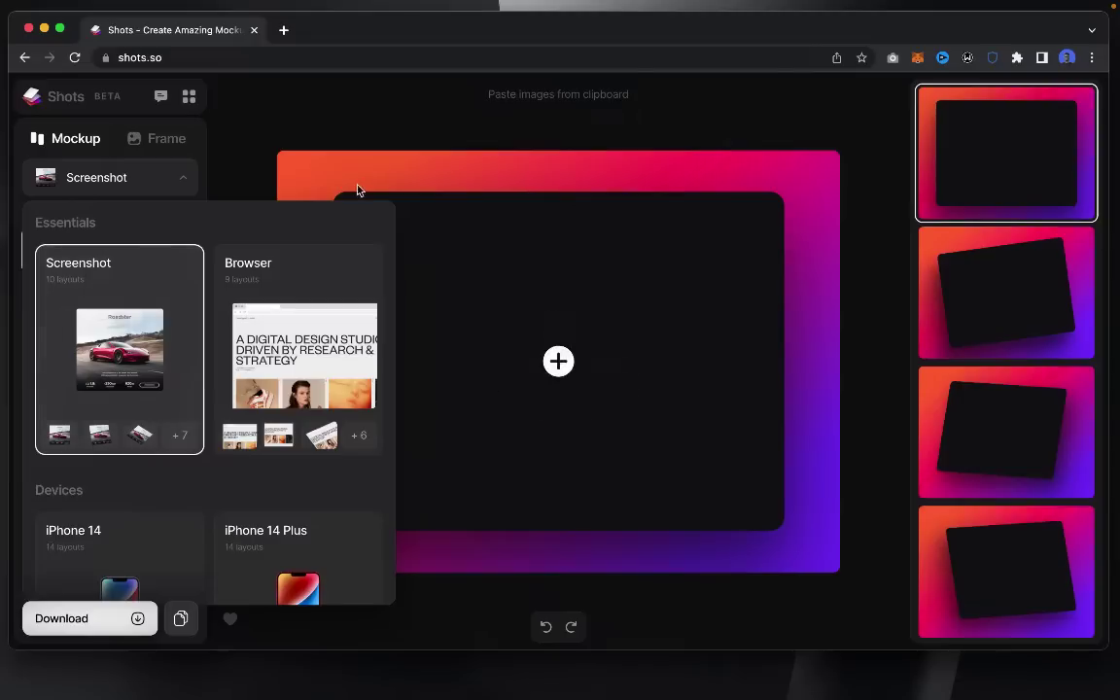
pyautogui.click(357, 628)
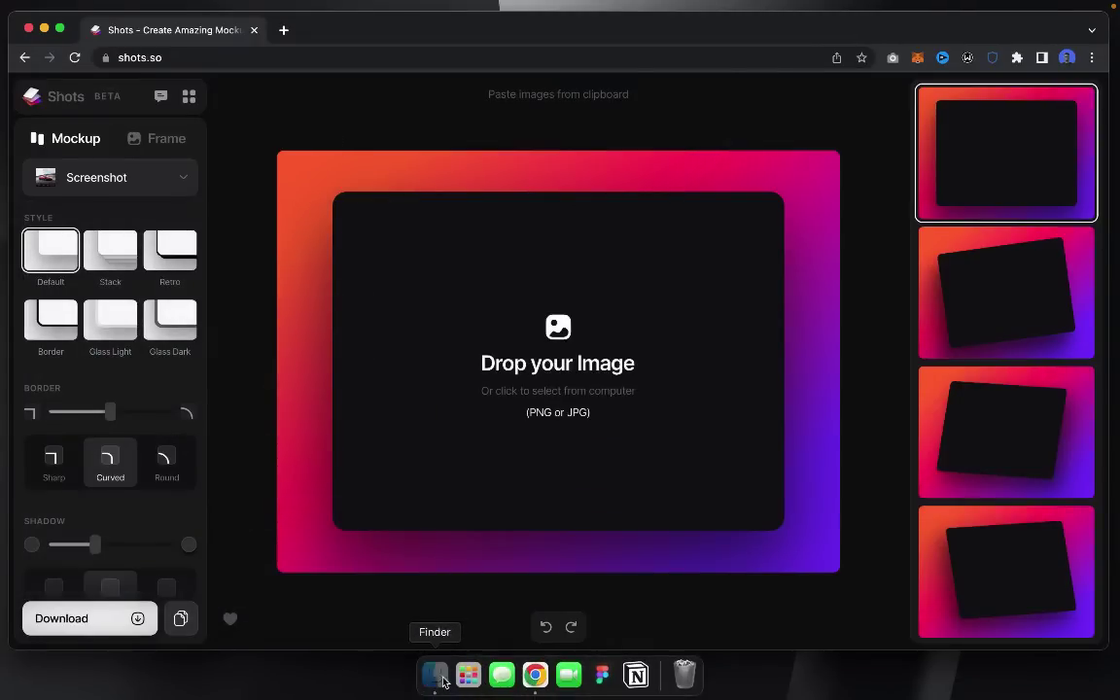
pyautogui.click(436, 674)
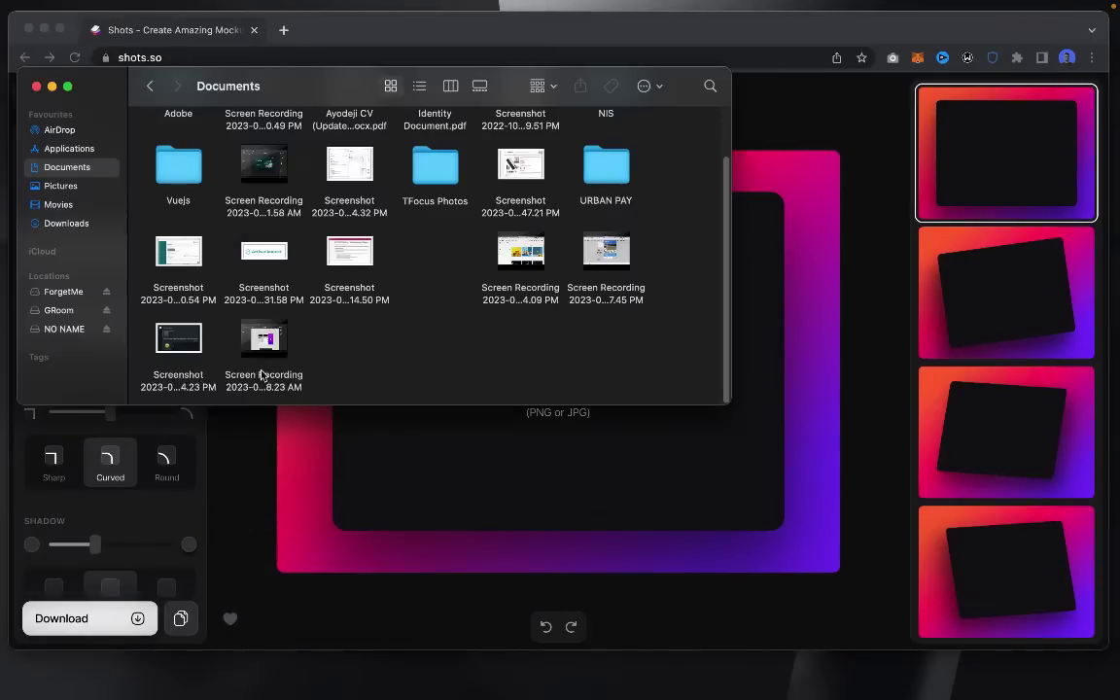
pyautogui.click(58, 205)
pyautogui.click(194, 309)
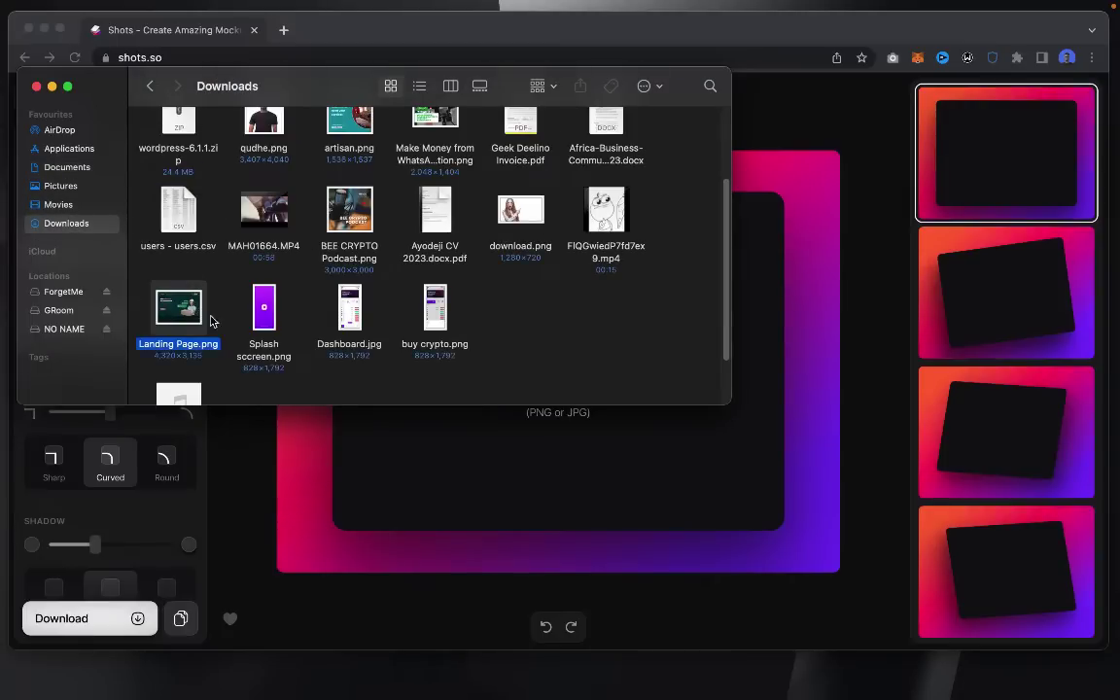
pyautogui.moveTo(212, 321); pyautogui.dragTo(482, 437)
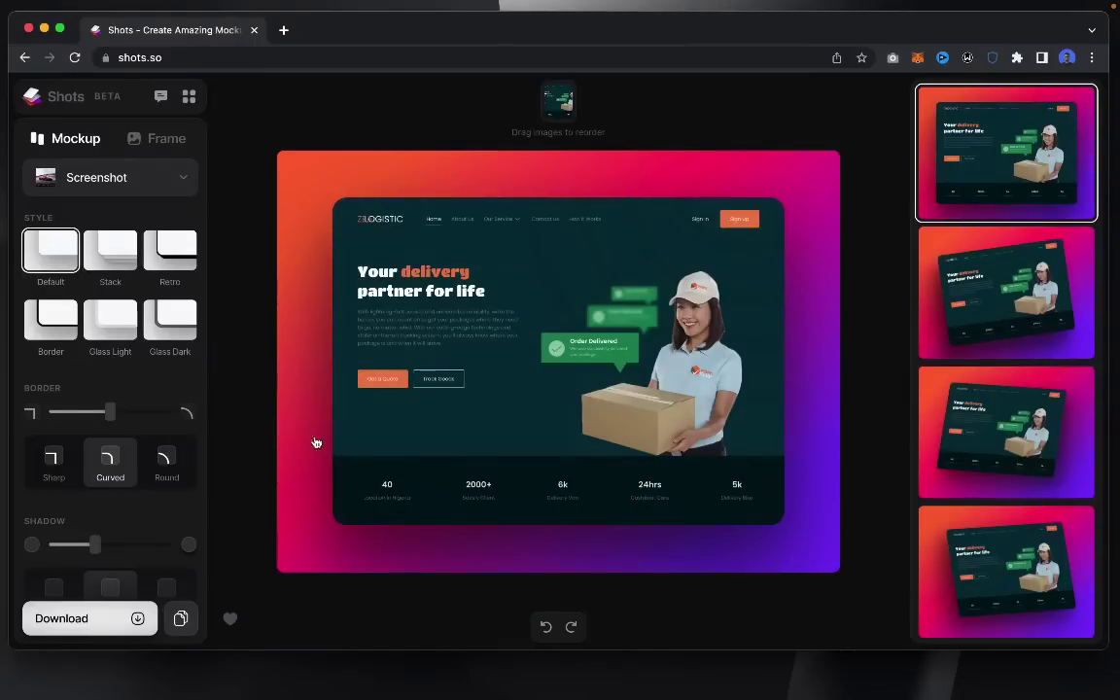
pyautogui.click(145, 183)
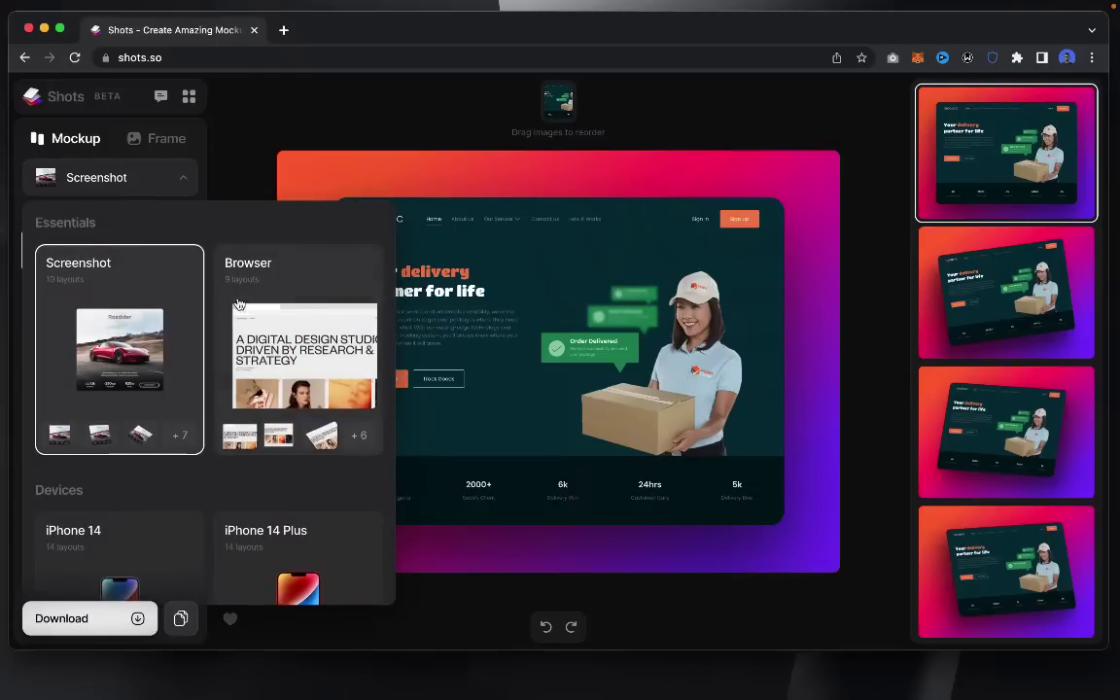
pyautogui.scroll(-3, 223, 351)
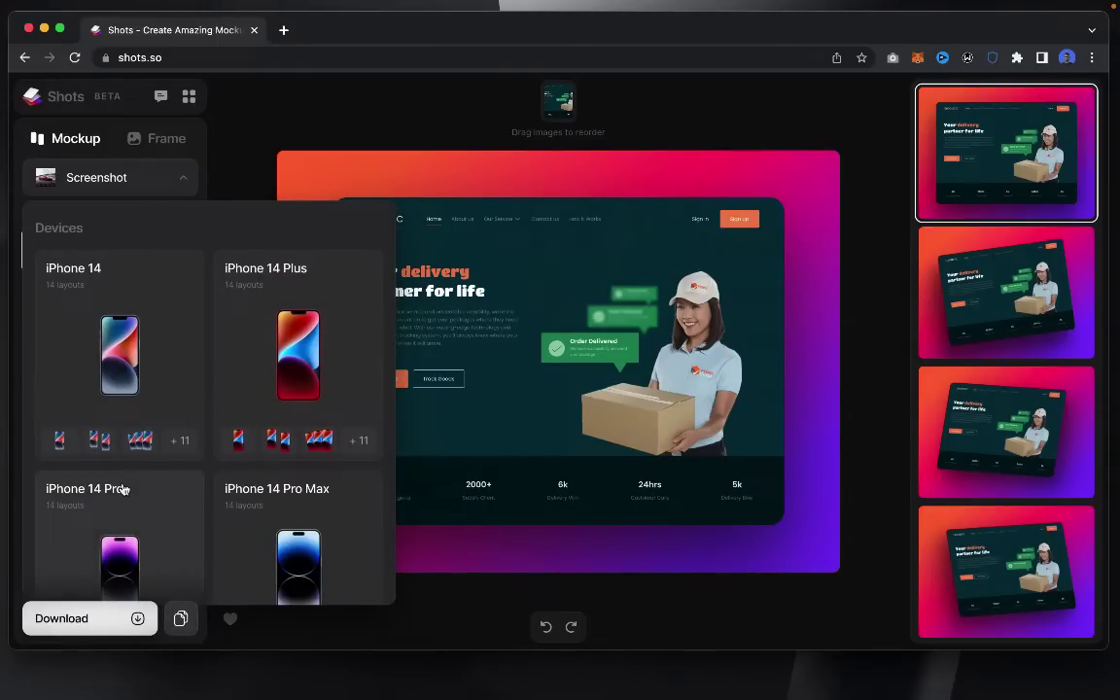
pyautogui.scroll(3, 175, 393)
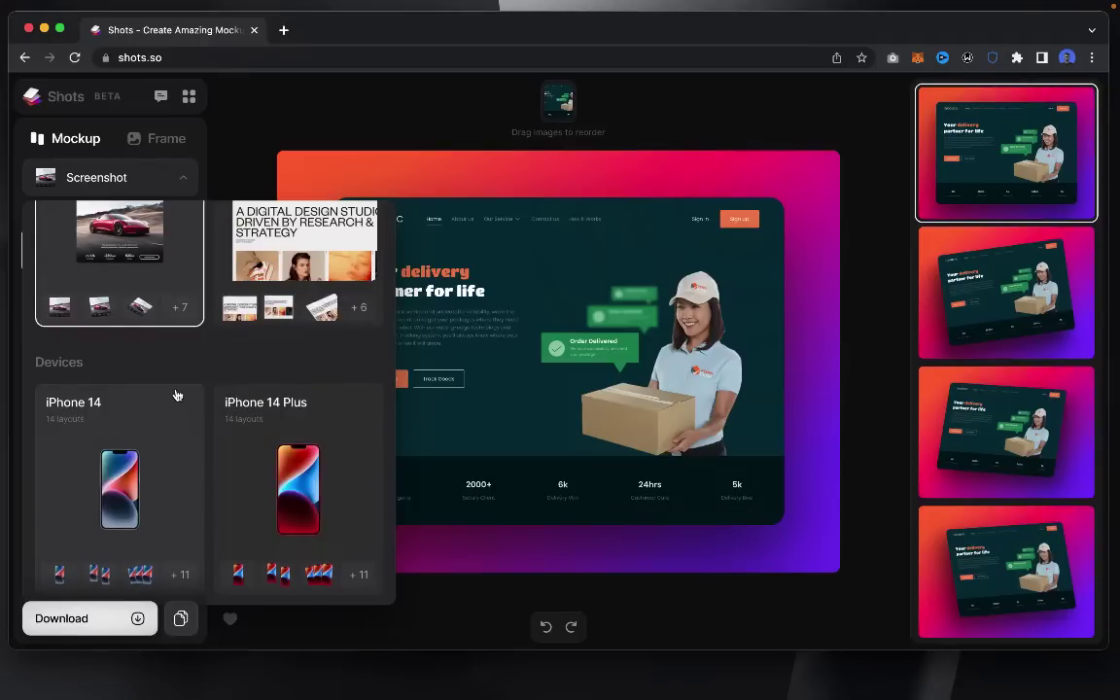
pyautogui.click(233, 143)
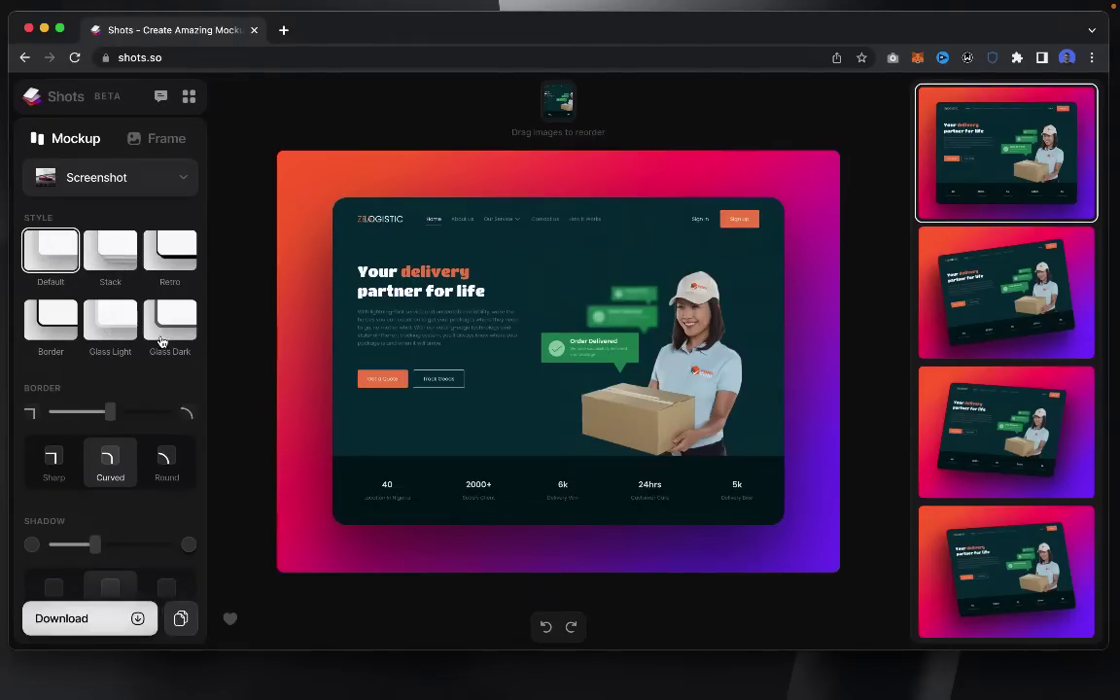
pyautogui.scroll(-1, 68, 369)
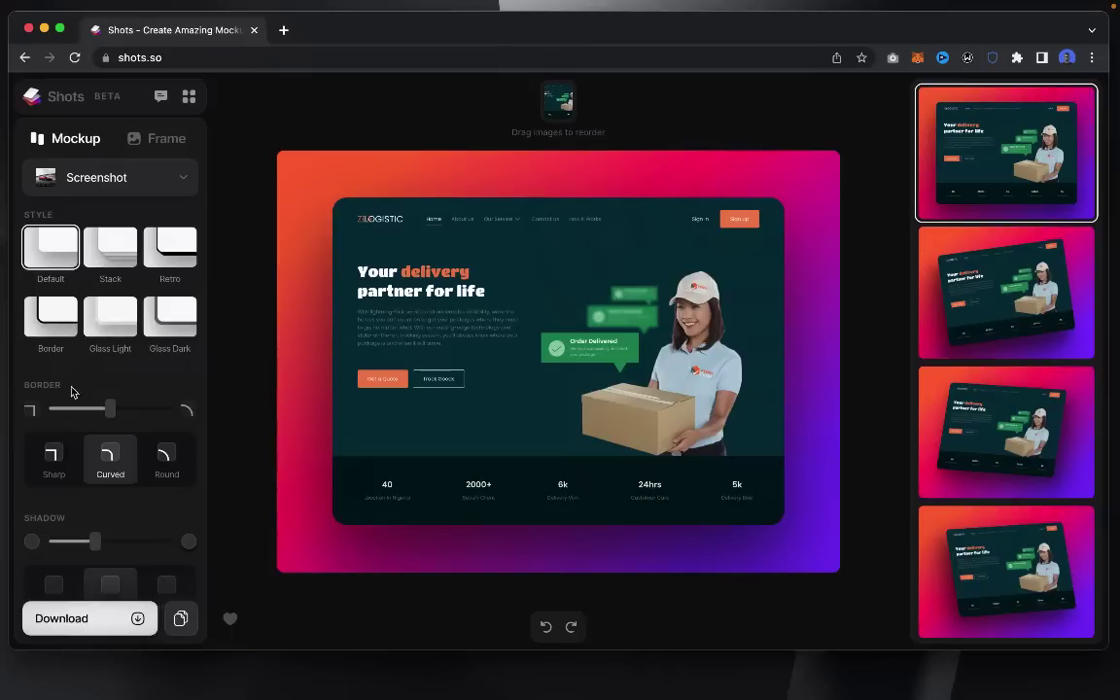
pyautogui.moveTo(115, 413); pyautogui.dragTo(147, 410)
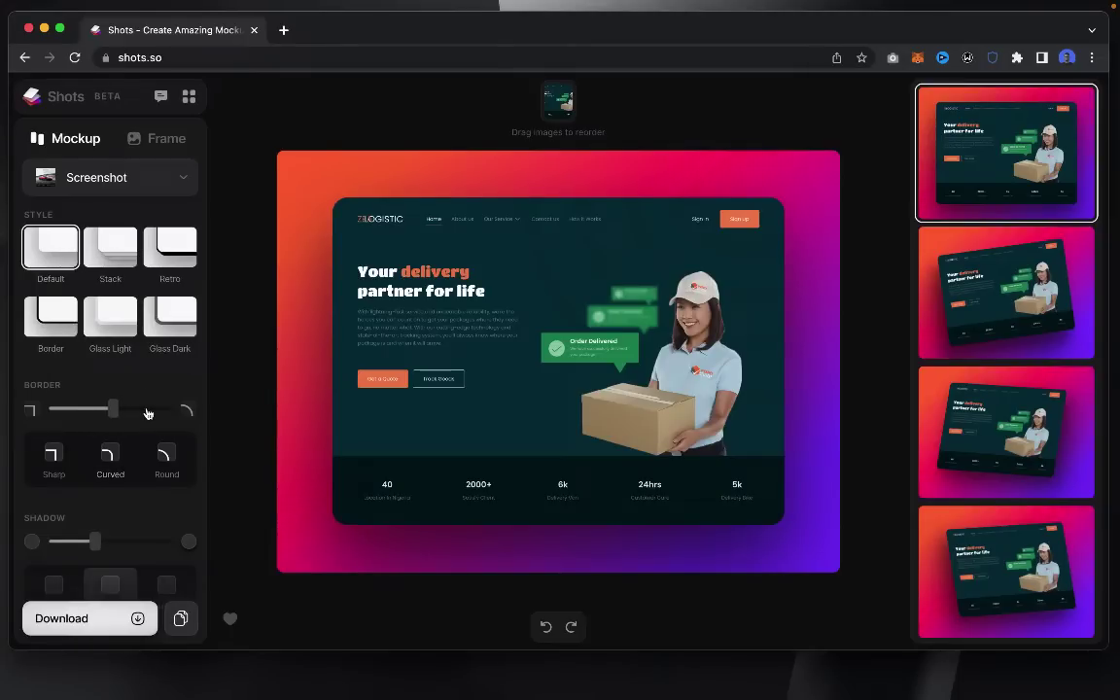
pyautogui.click(30, 412)
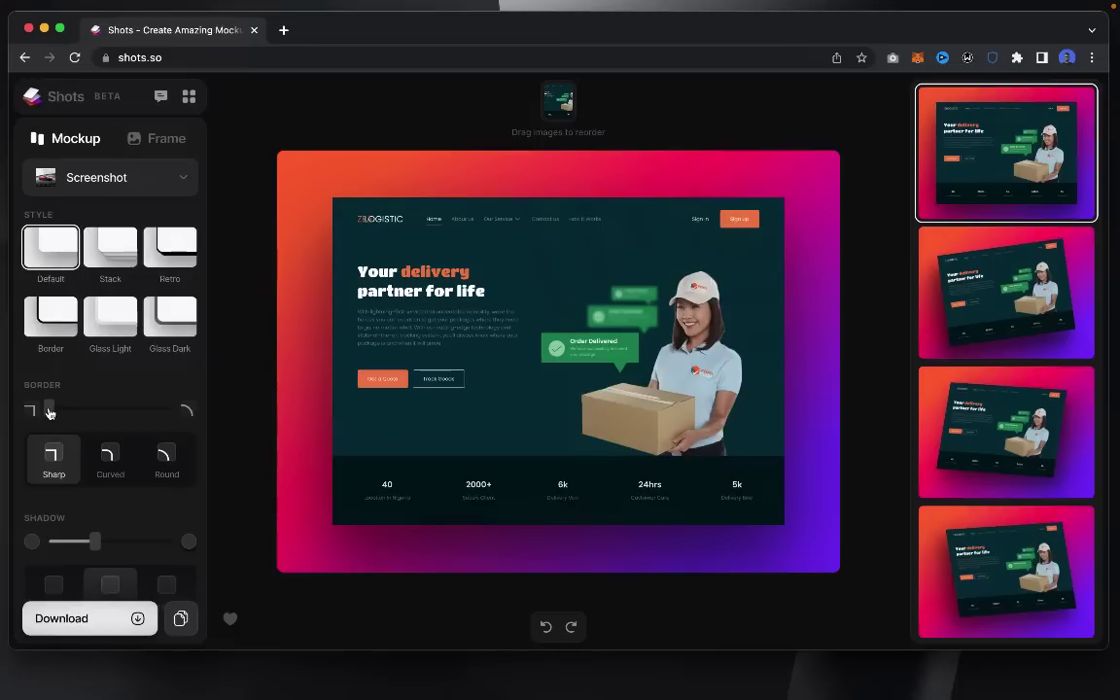
pyautogui.moveTo(48, 412); pyautogui.dragTo(108, 413)
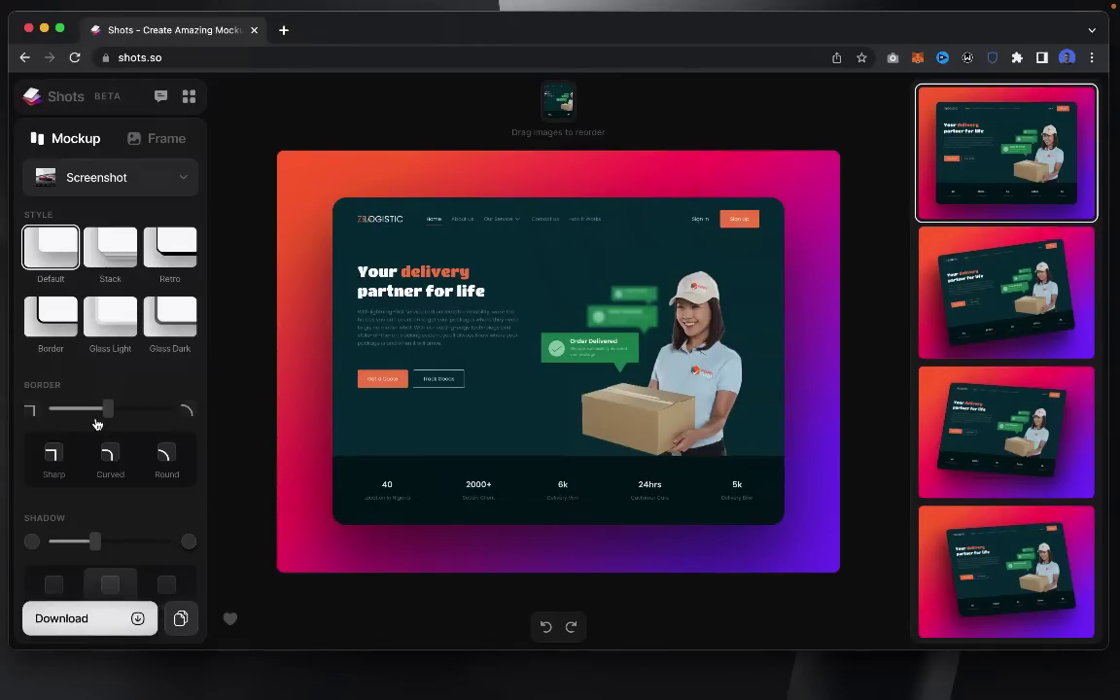
pyautogui.scroll(-1, 117, 408)
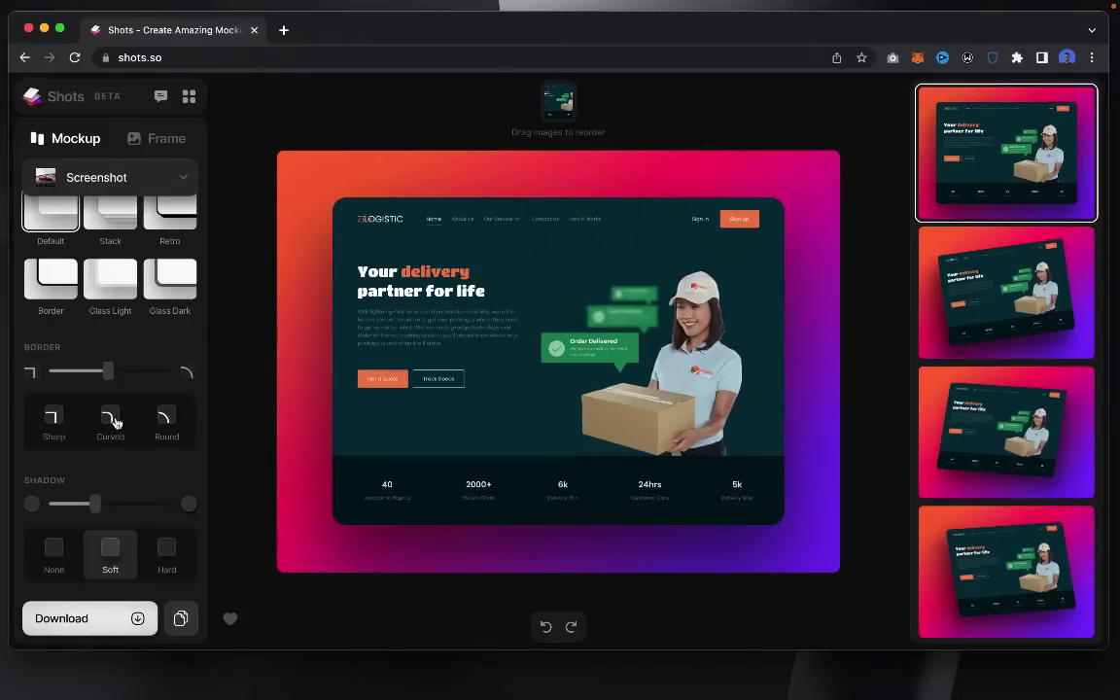
# - Lighten the mockup's drop shadow and set Scale to just above the middle
pyautogui.scroll(-2, 155, 434)
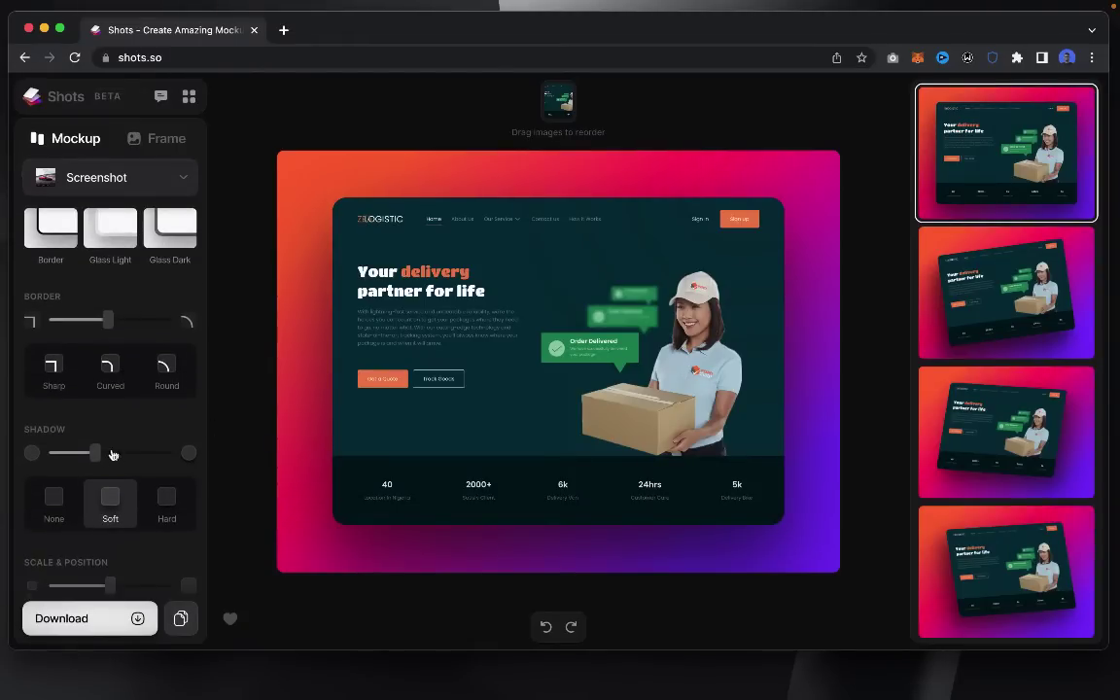
pyautogui.moveTo(97, 452)
pyautogui.mouseDown()
pyautogui.moveTo(165, 452)
pyautogui.moveTo(41, 455)
pyautogui.moveTo(81, 454)
pyautogui.mouseUp()
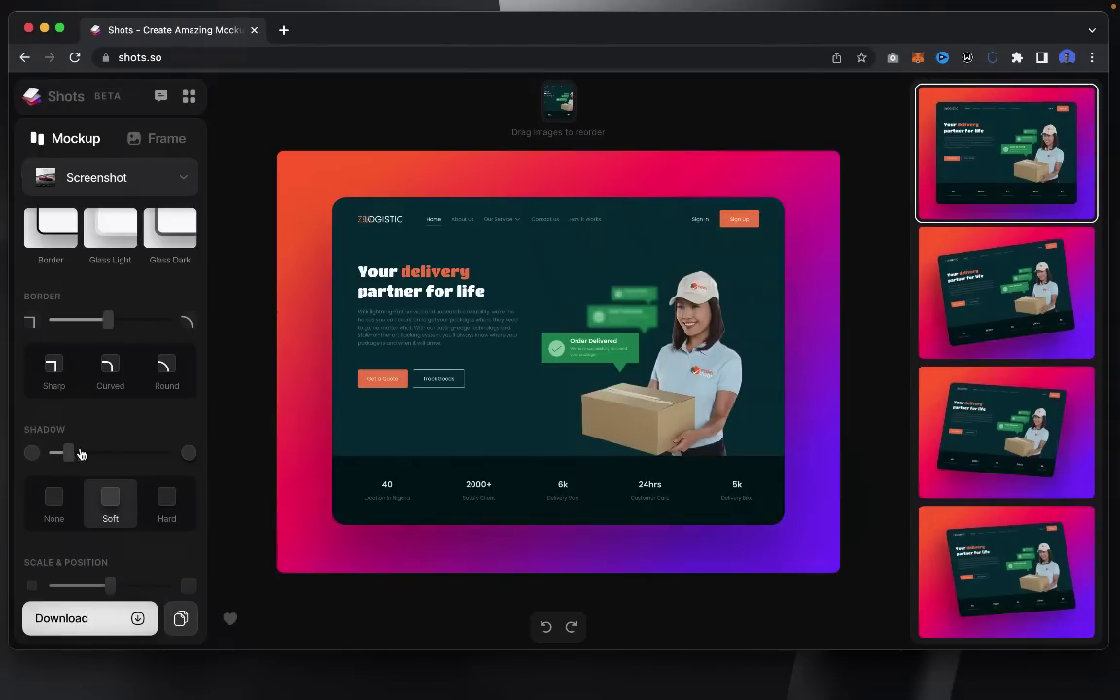
pyautogui.scroll(-3, 97, 418)
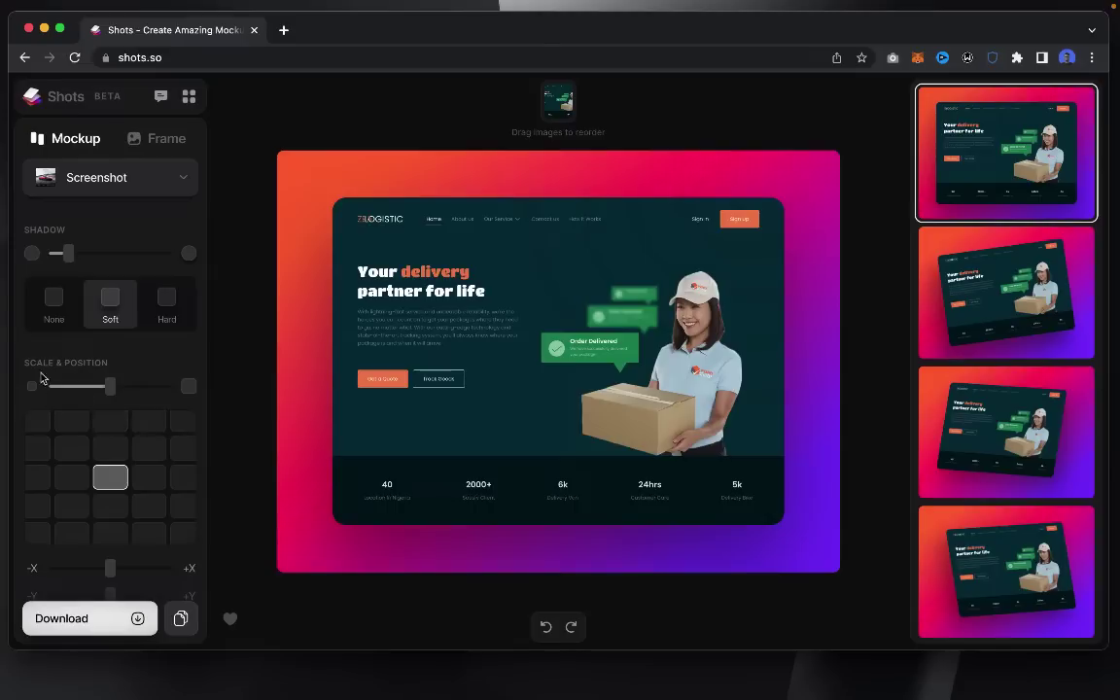
pyautogui.moveTo(111, 387); pyautogui.dragTo(160, 388)
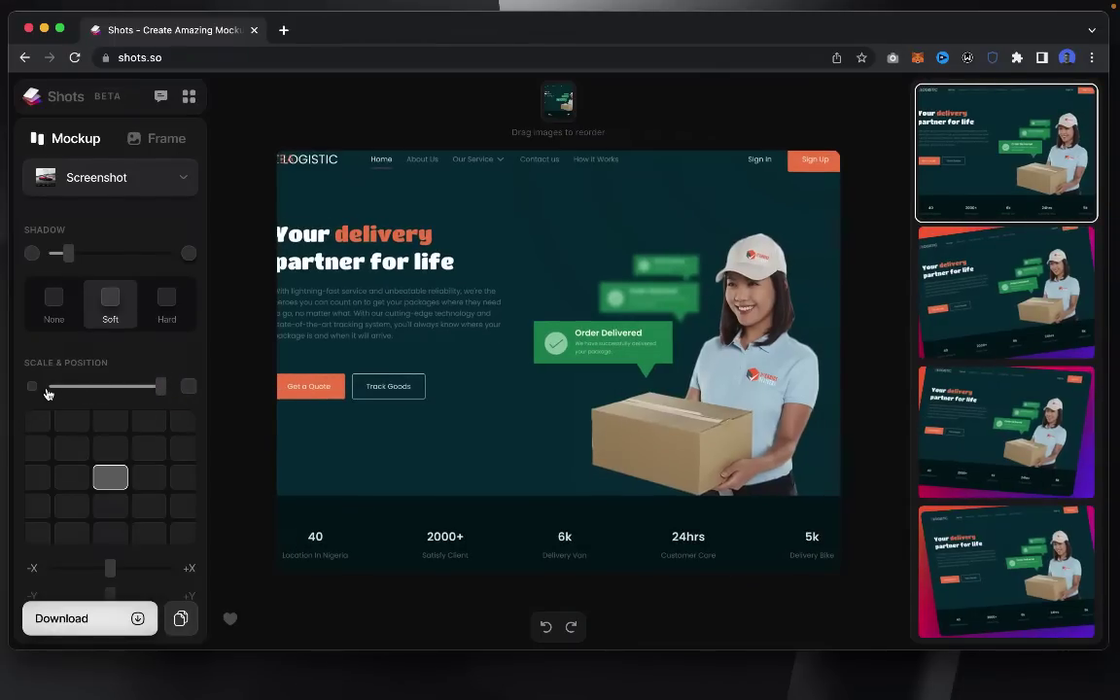
pyautogui.moveTo(47, 393); pyautogui.dragTo(114, 393)
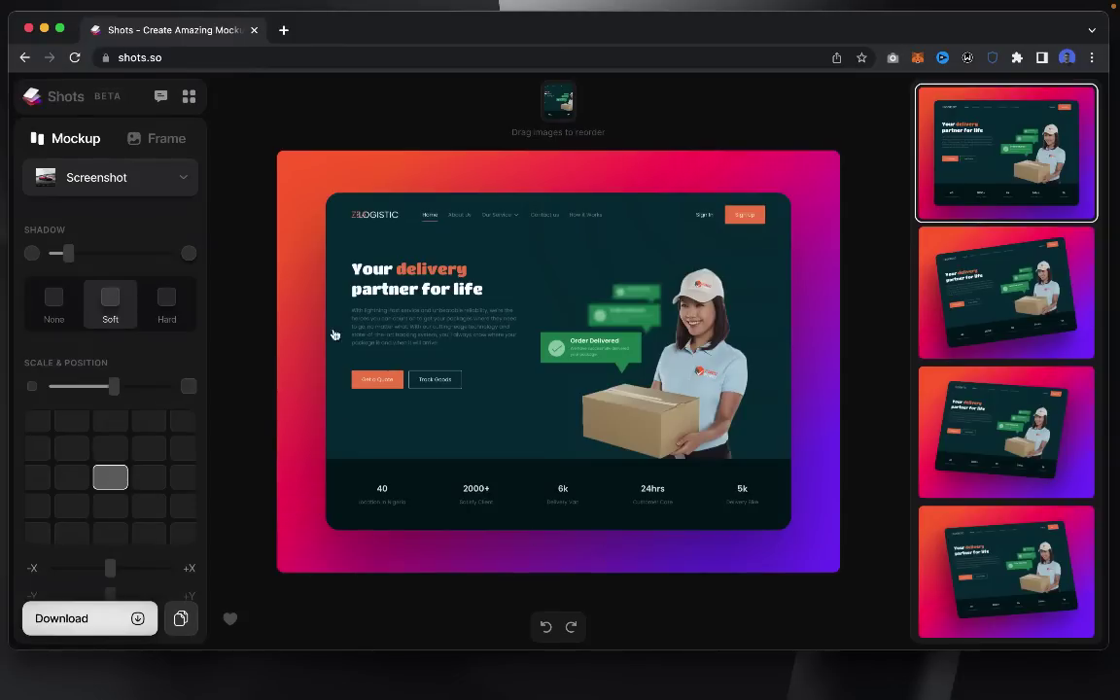
# - Try several Scale & Position grid cells, finishing on the centre cell
pyautogui.click(181, 427)
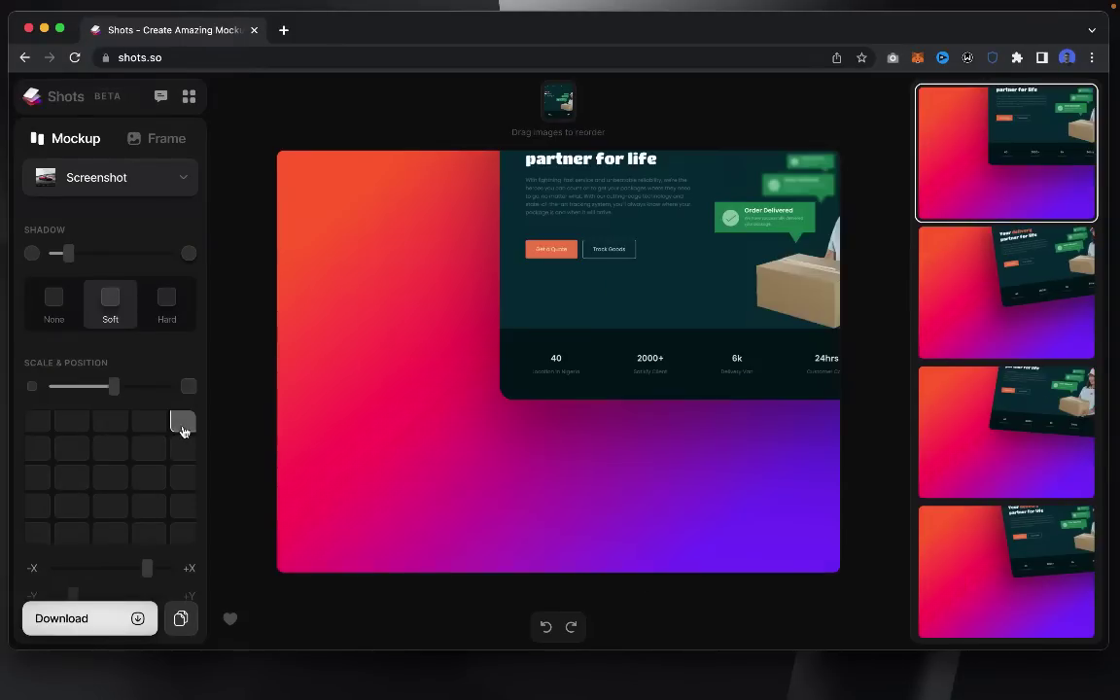
pyautogui.click(139, 433)
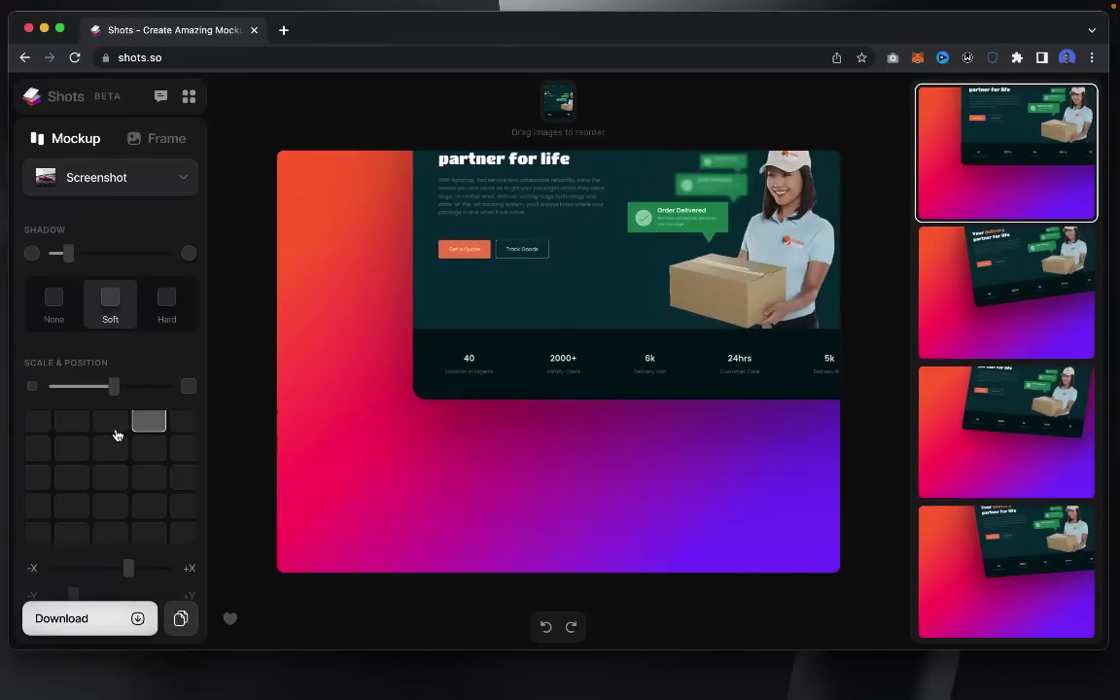
pyautogui.click(73, 425)
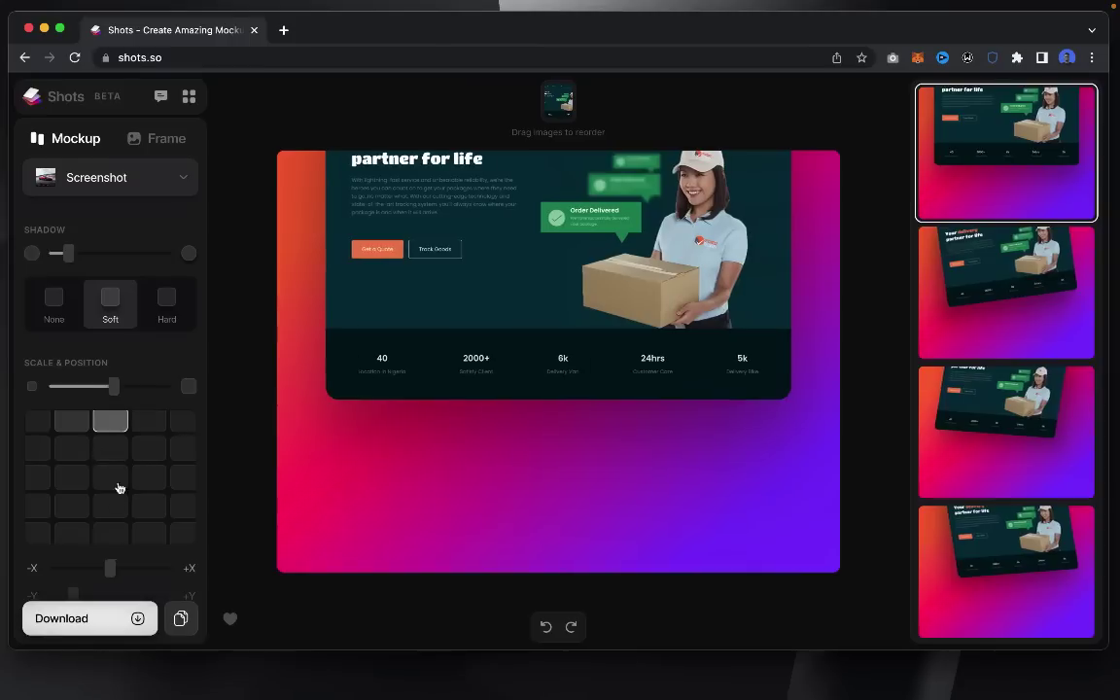
pyautogui.click(117, 481)
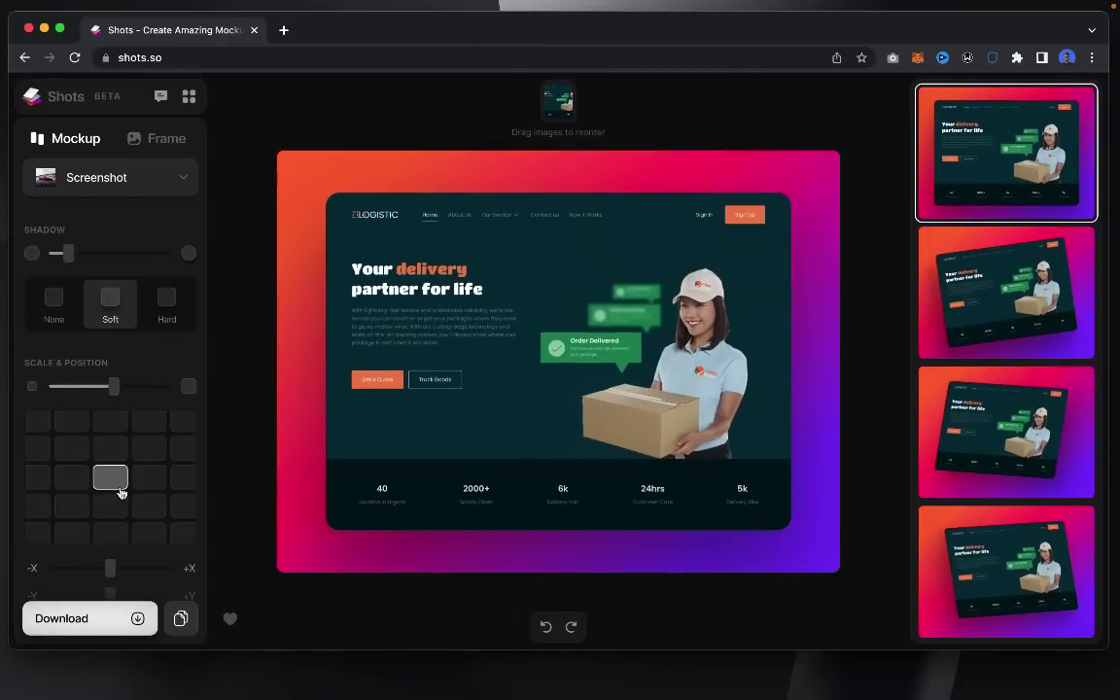
pyautogui.scroll(-1, 119, 518)
pyautogui.scroll(-1, 117, 515)
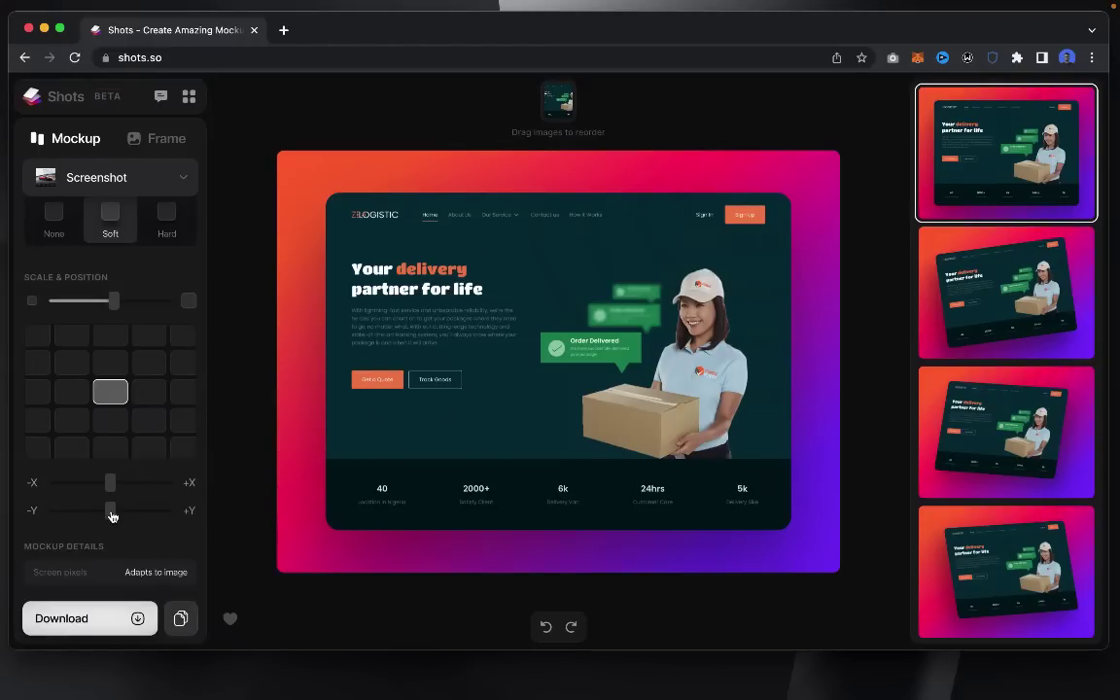
pyautogui.moveTo(121, 515); pyautogui.dragTo(144, 513)
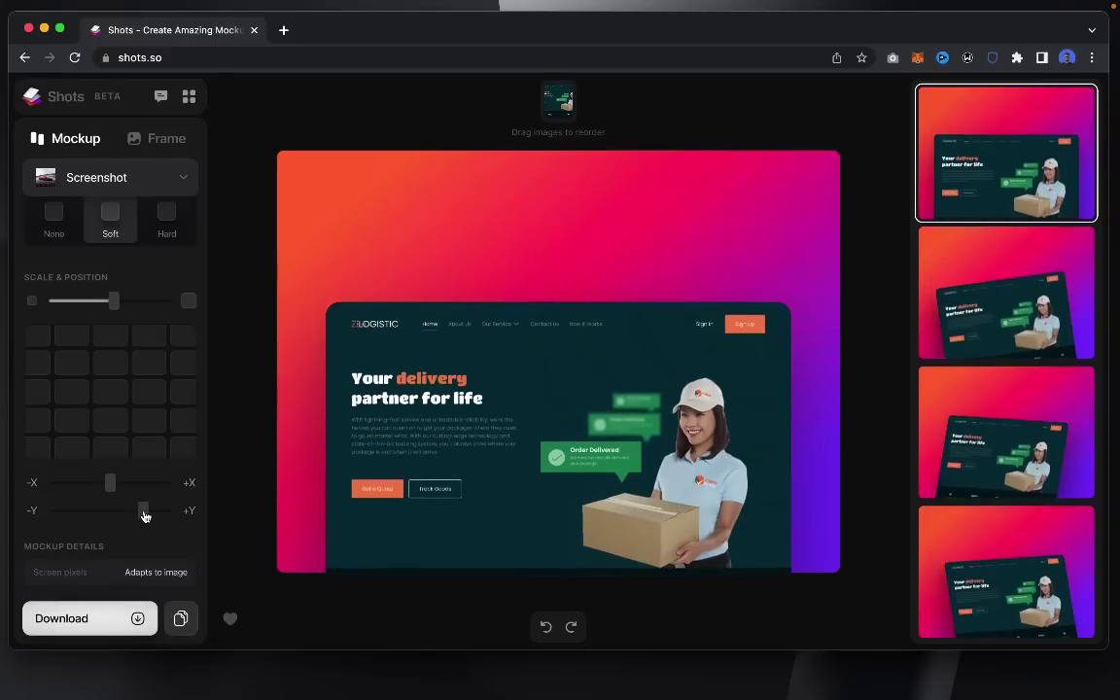
pyautogui.click(76, 521)
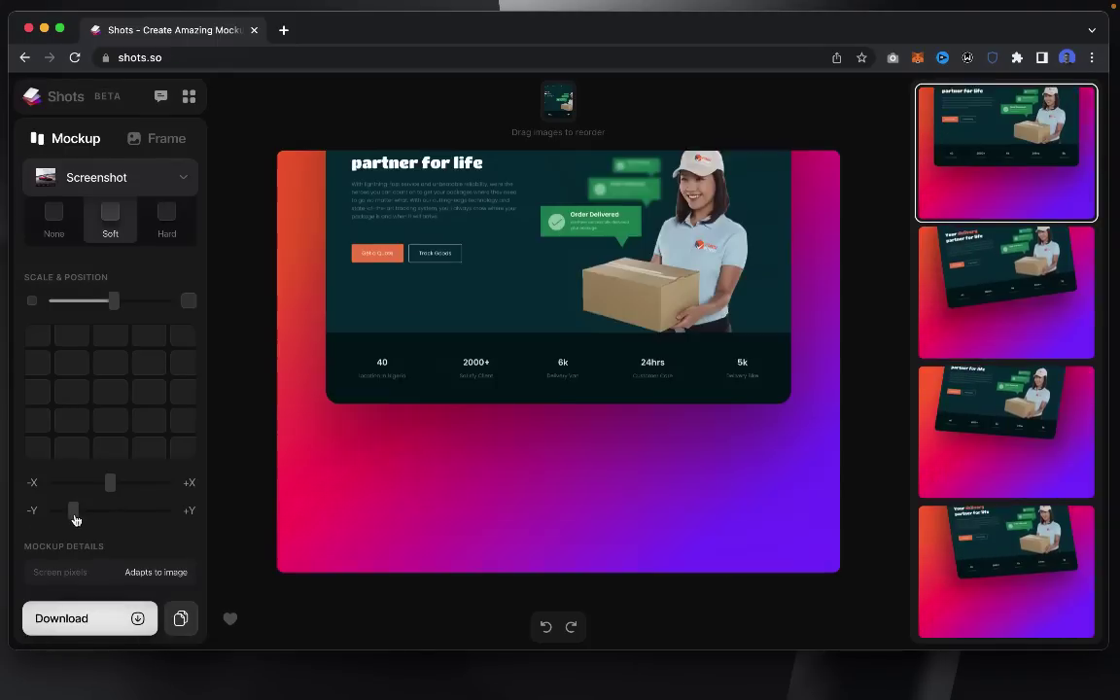
pyautogui.click(112, 521)
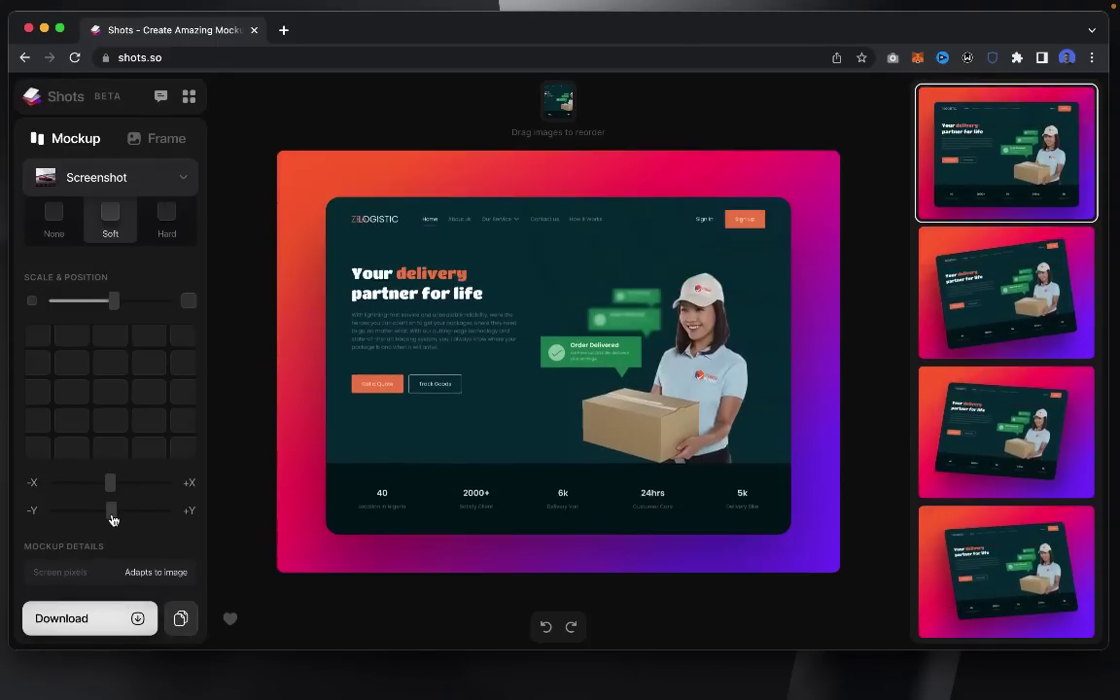
pyautogui.scroll(-1, 112, 520)
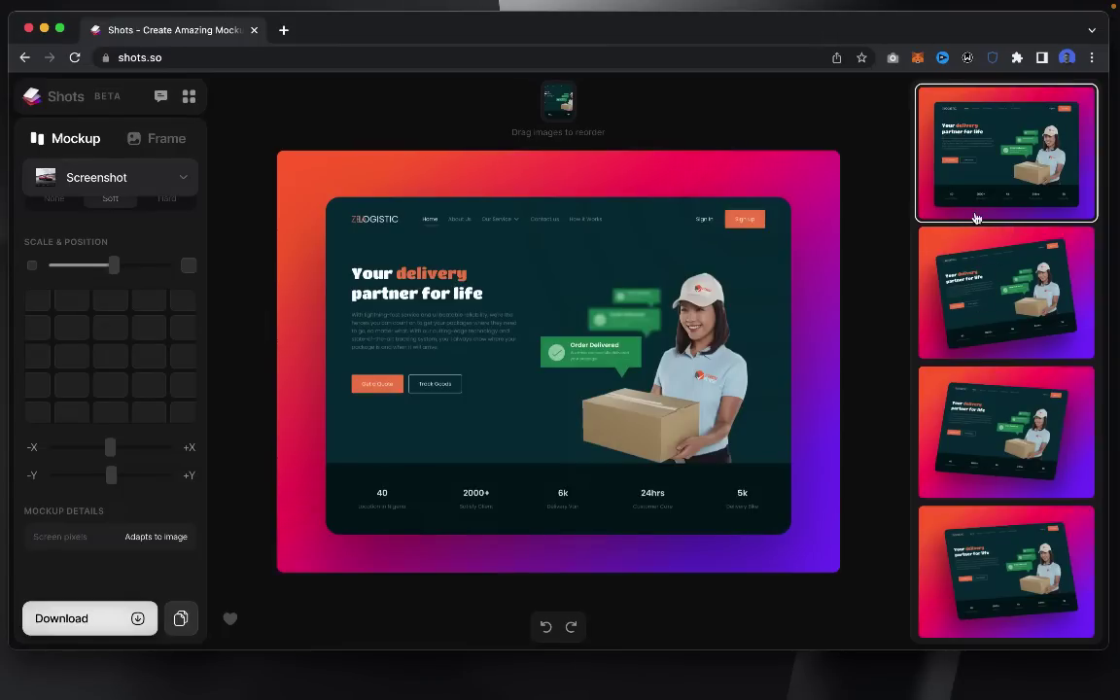
# - Try the tilted layout presets and settle on the second tilted perspective preset
pyautogui.click(1001, 305)
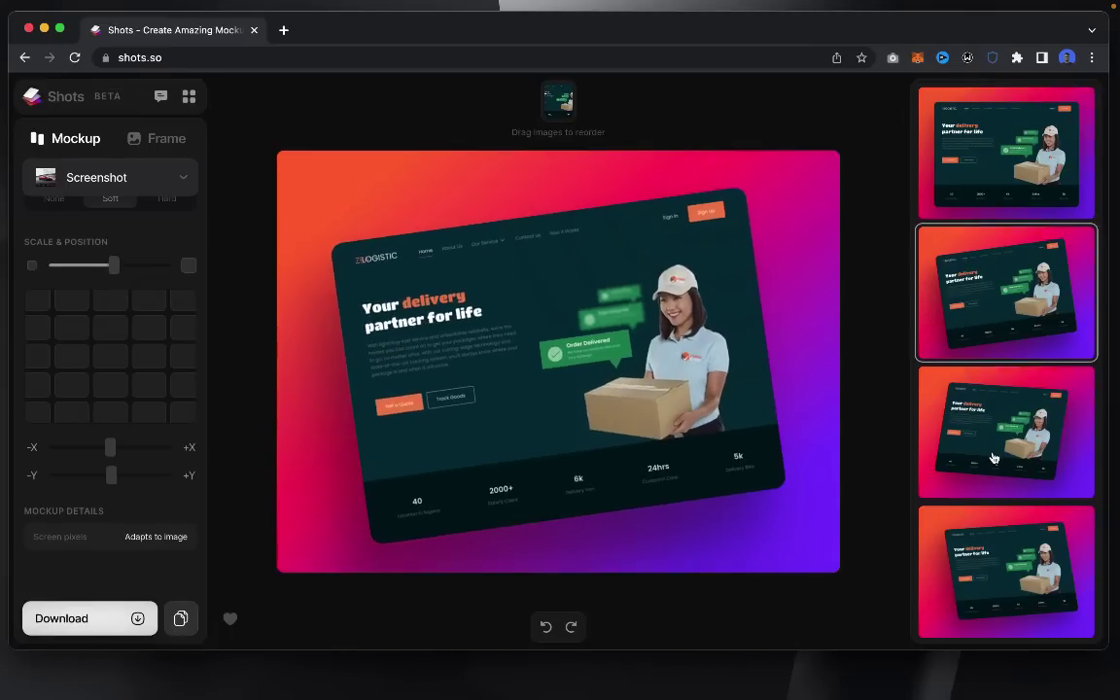
pyautogui.click(1023, 388)
pyautogui.scroll(-1, 1023, 388)
pyautogui.scroll(-1, 1023, 388)
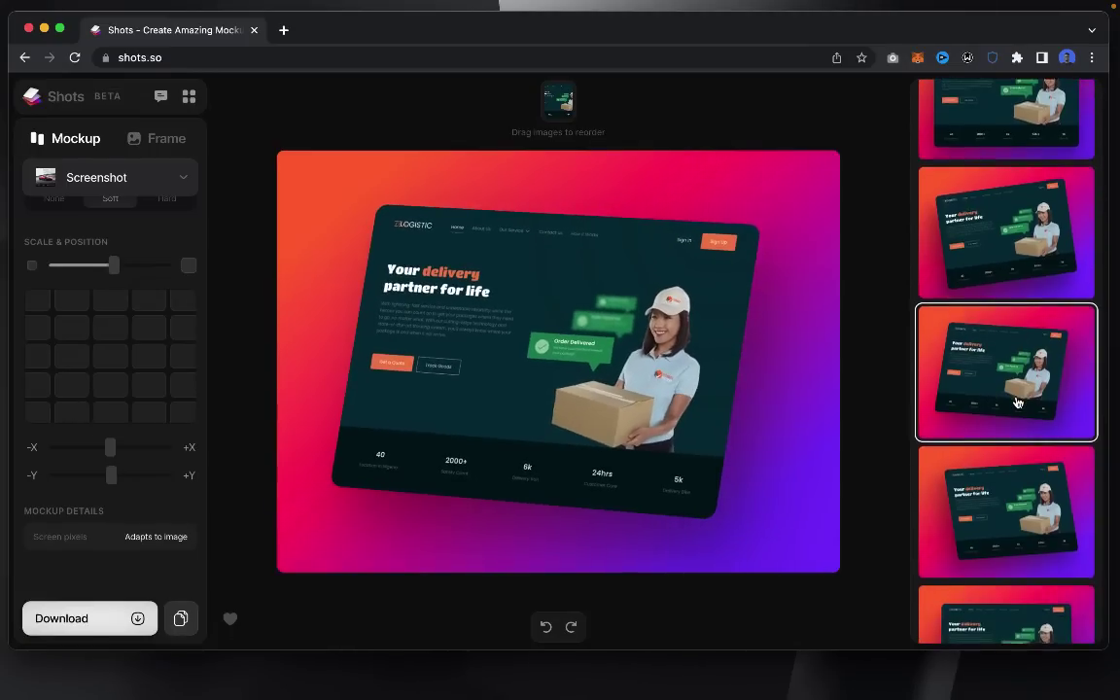
pyautogui.scroll(-2, 1015, 393)
pyautogui.scroll(-1, 1012, 399)
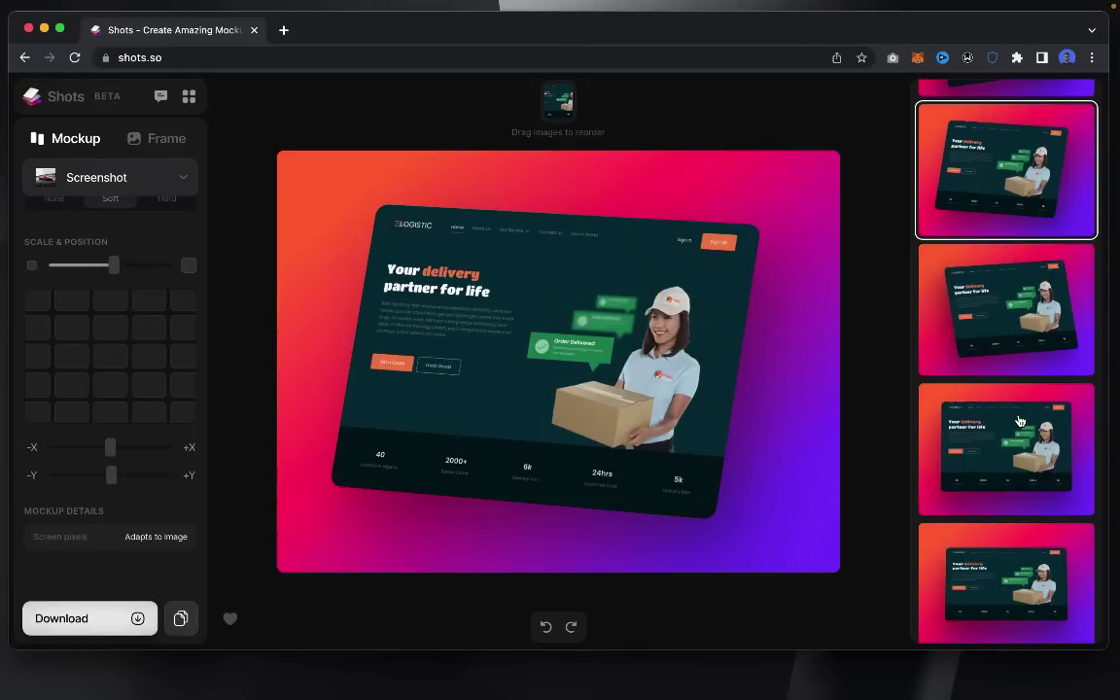
pyautogui.press('Down')
pyautogui.press('Down')
pyautogui.click(1010, 313)
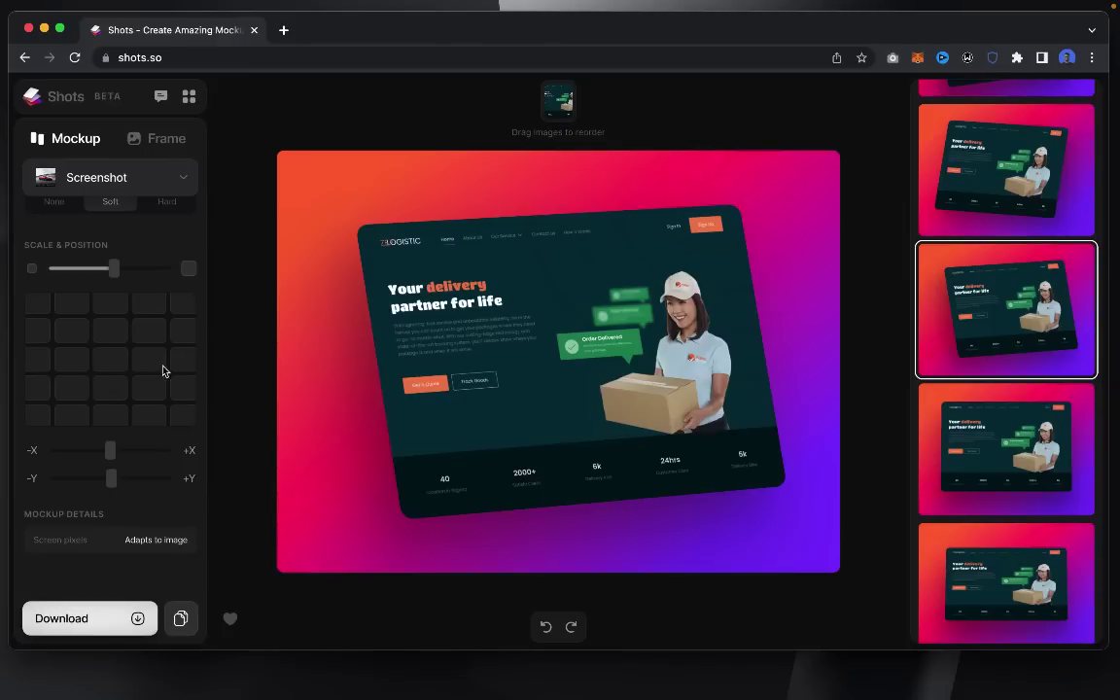
pyautogui.scroll(3, 141, 142)
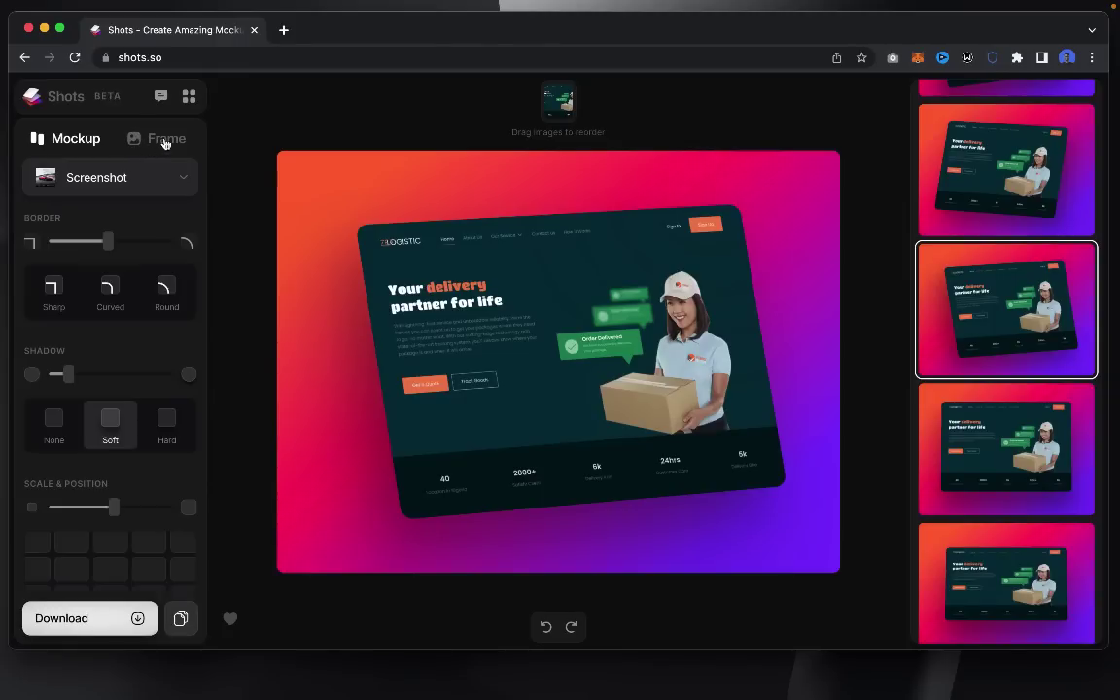
# - Show the frame background settings and select the current hex colour value
pyautogui.click(154, 140)
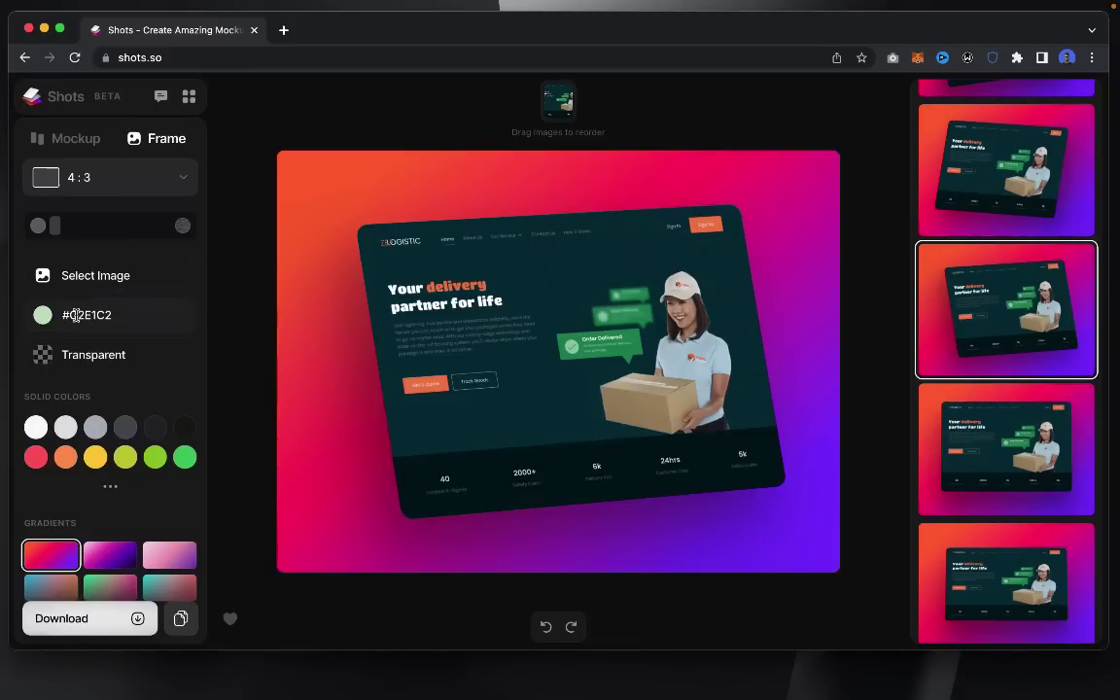
pyautogui.doubleClick(141, 314)
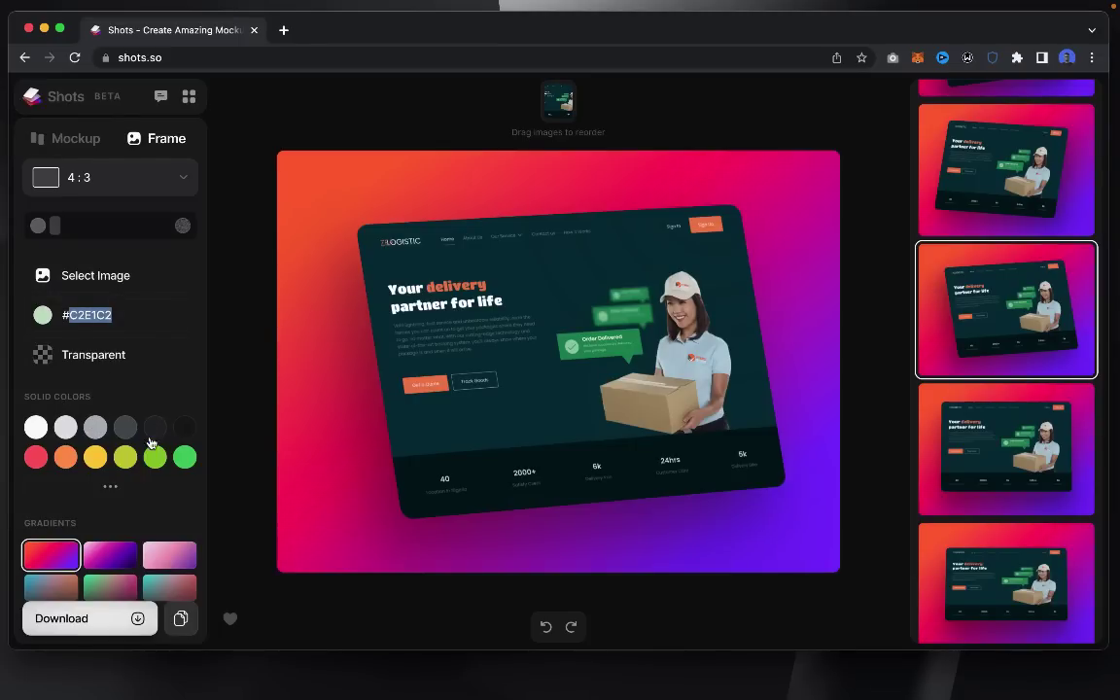
# - Make the frame background the dark grey solid colour
pyautogui.click(126, 429)
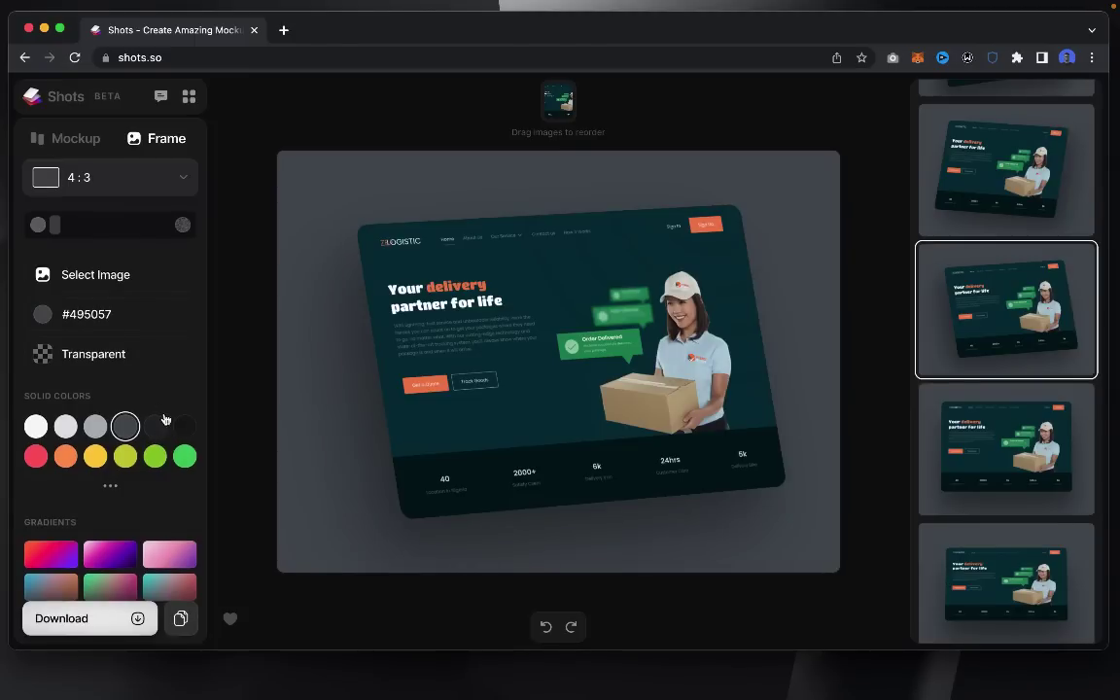
pyautogui.scroll(-1, 165, 424)
pyautogui.scroll(-1, 163, 418)
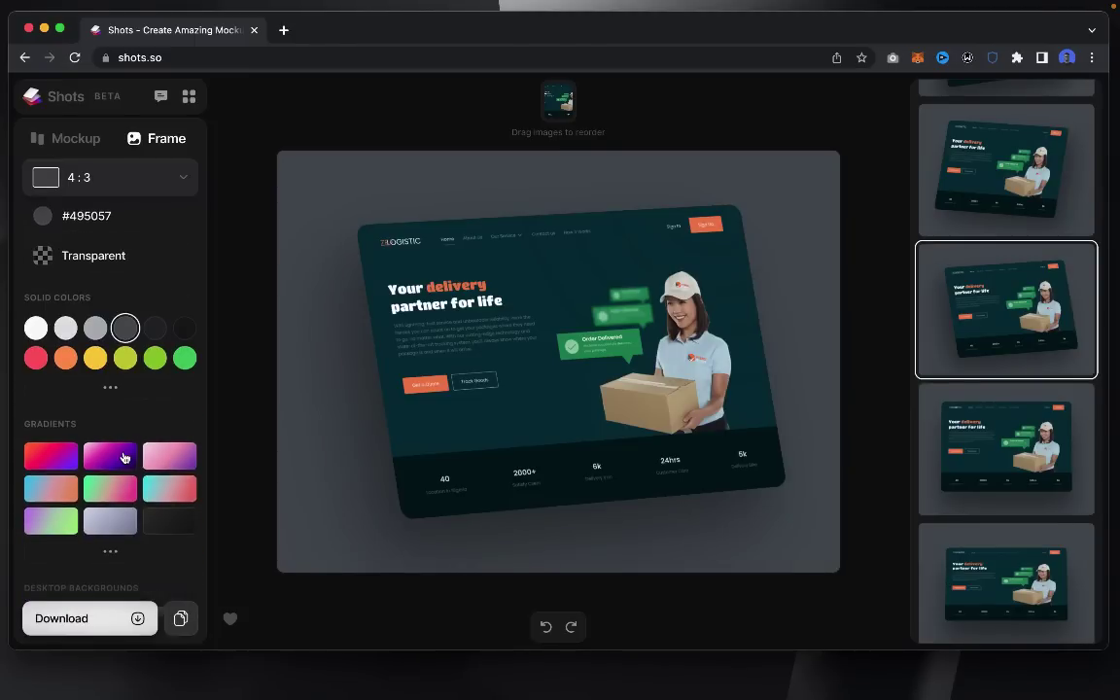
pyautogui.scroll(-1, 146, 442)
# - Apply the pink-to-purple gradient to the frame, then browse further background sections
pyautogui.click(156, 460)
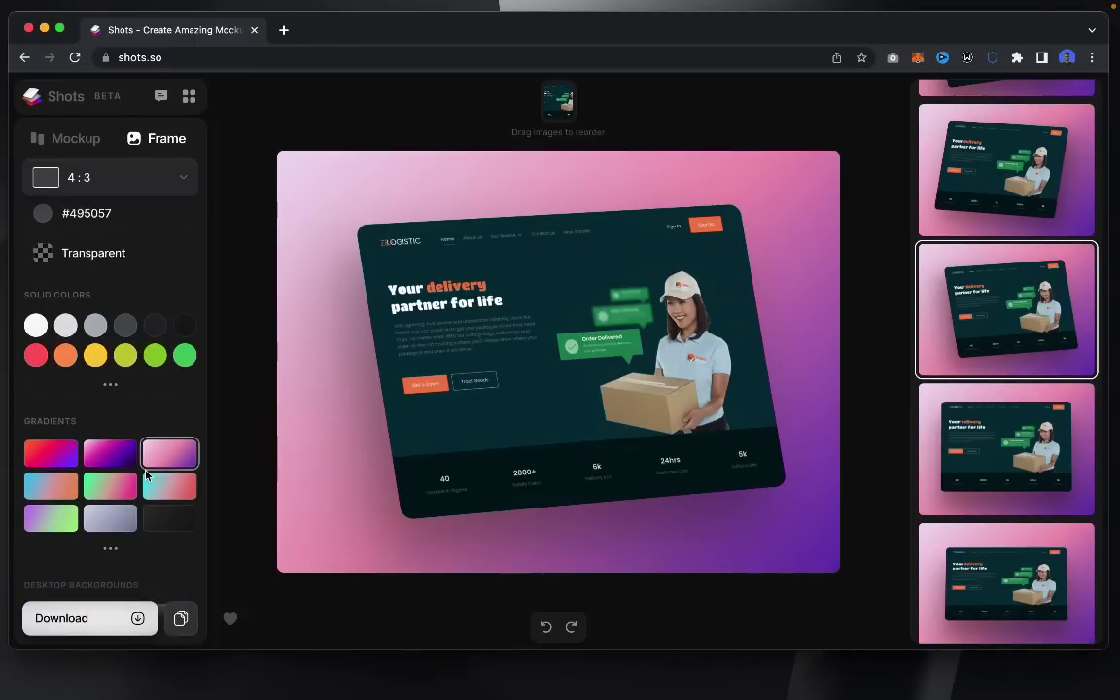
pyautogui.scroll(-2, 146, 466)
pyautogui.scroll(-1, 122, 427)
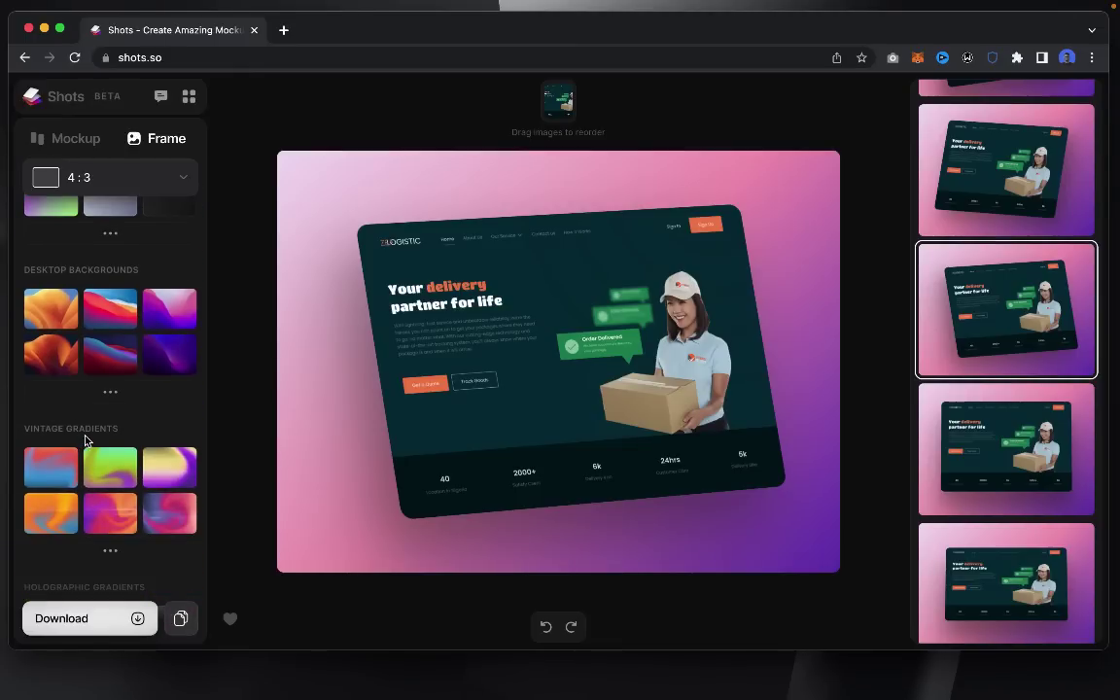
pyautogui.scroll(-2, 85, 440)
pyautogui.scroll(-2, 85, 442)
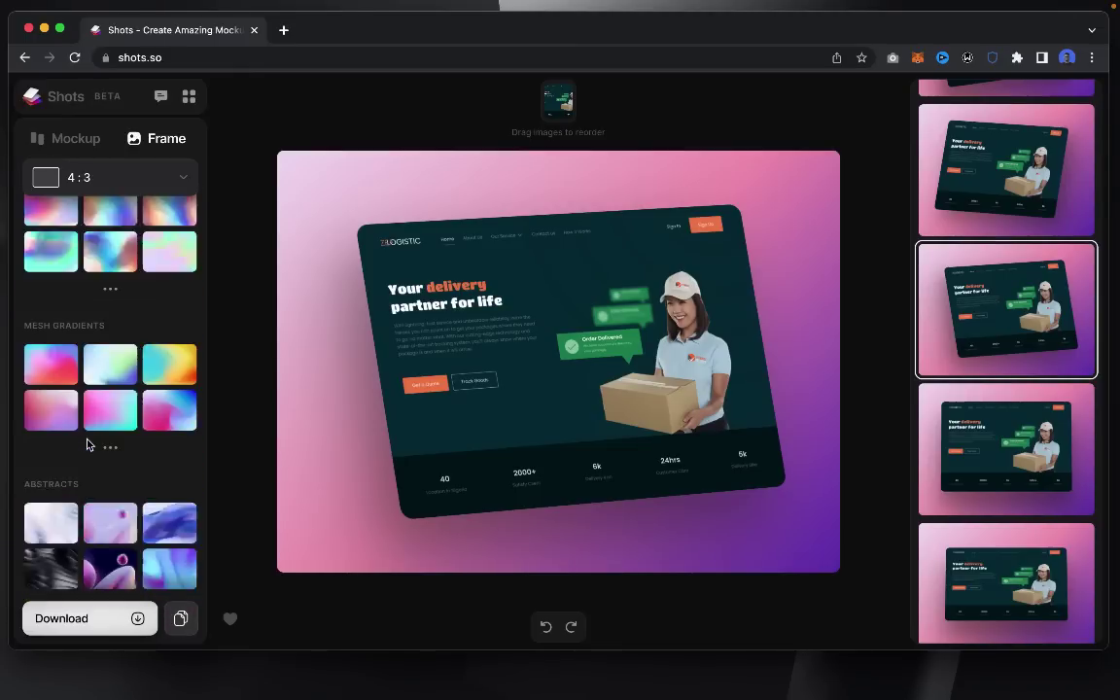
pyautogui.scroll(-1, 88, 445)
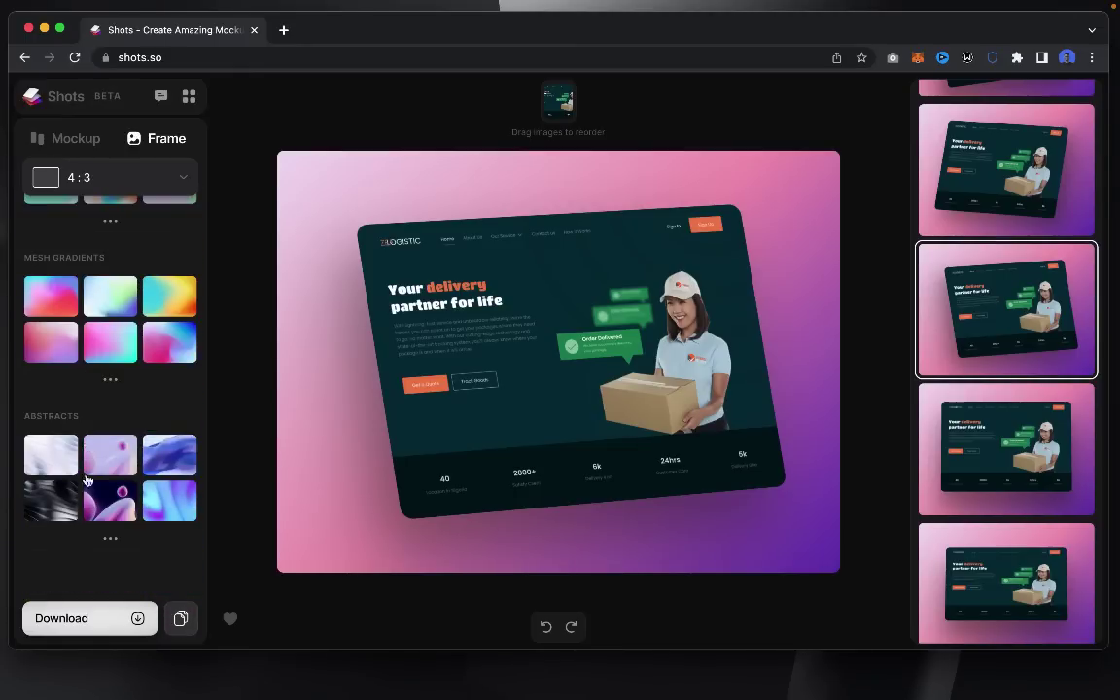